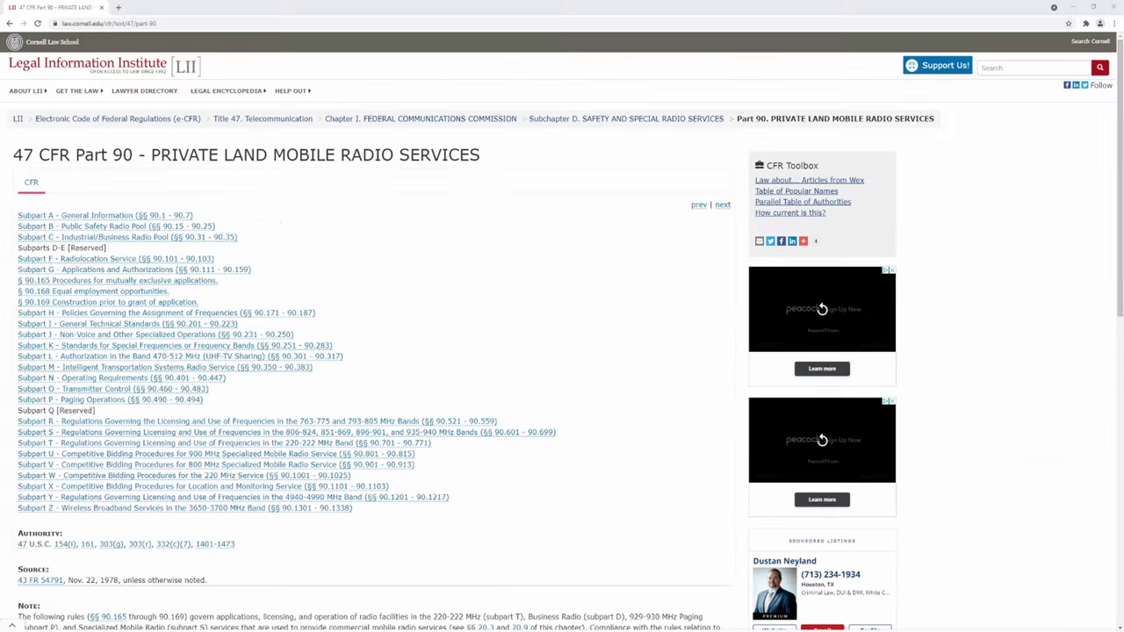
scroll(562, 352, down, 2)
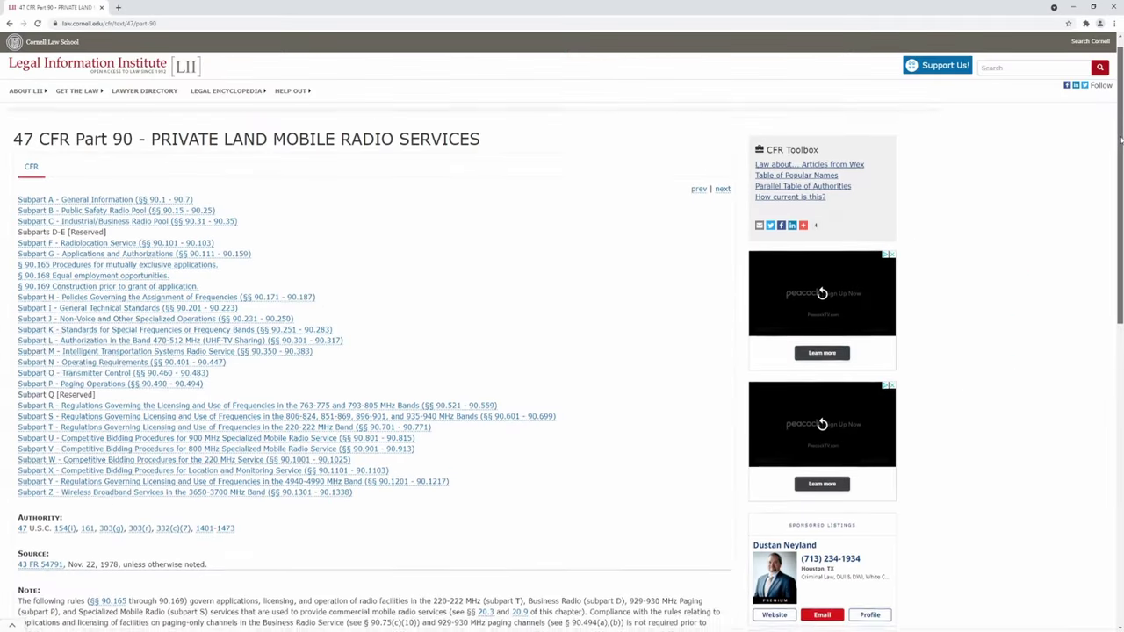
scroll(1117, 175, down, 1)
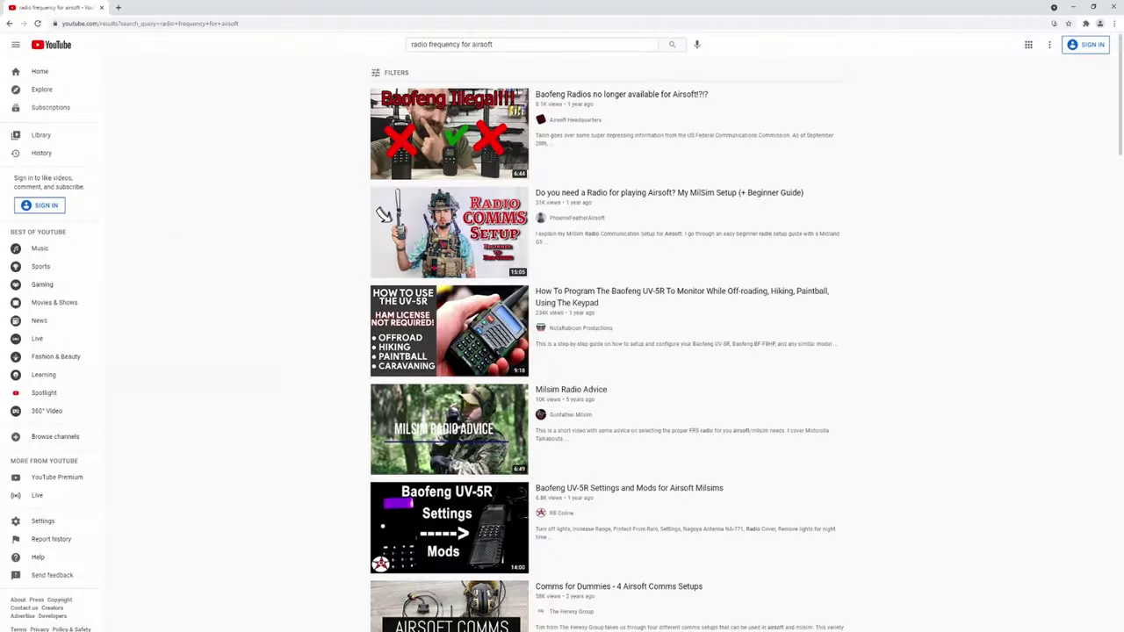
scroll(1122, 83, down, 1)
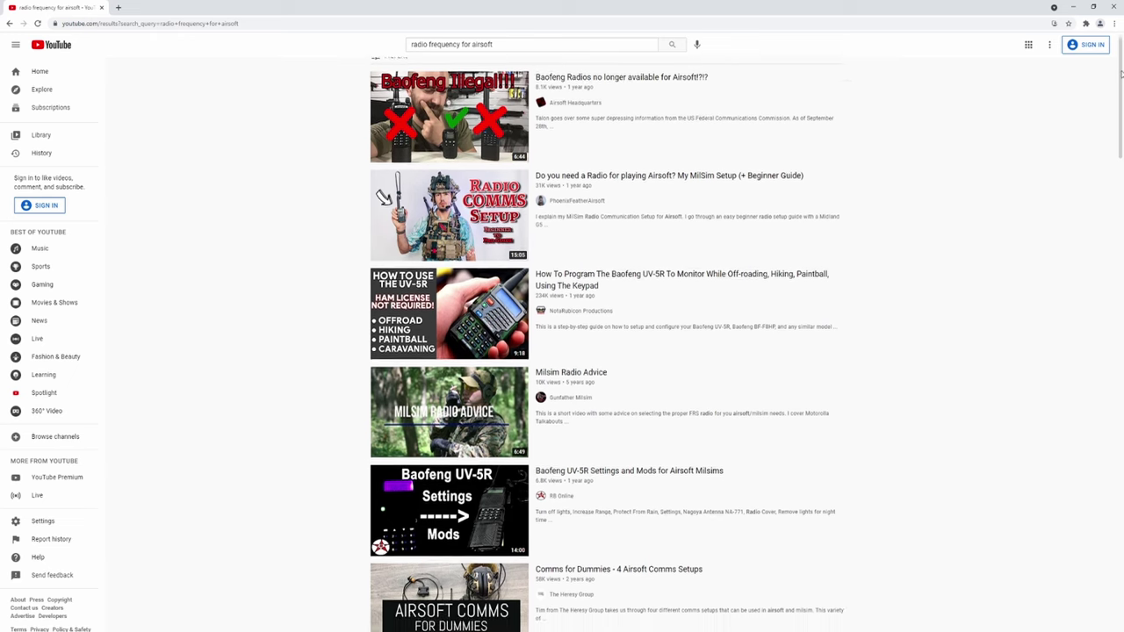
drag(1121, 83, 1106, 257)
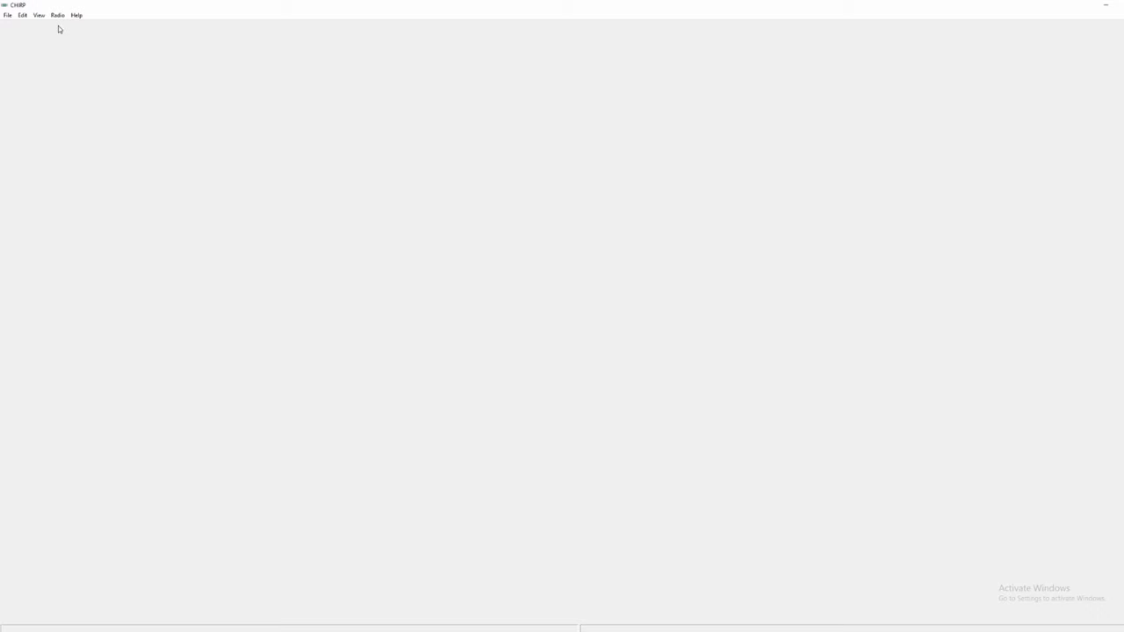
Download the channel memories from the connected Baofeng UV-5R radio.
click(58, 16)
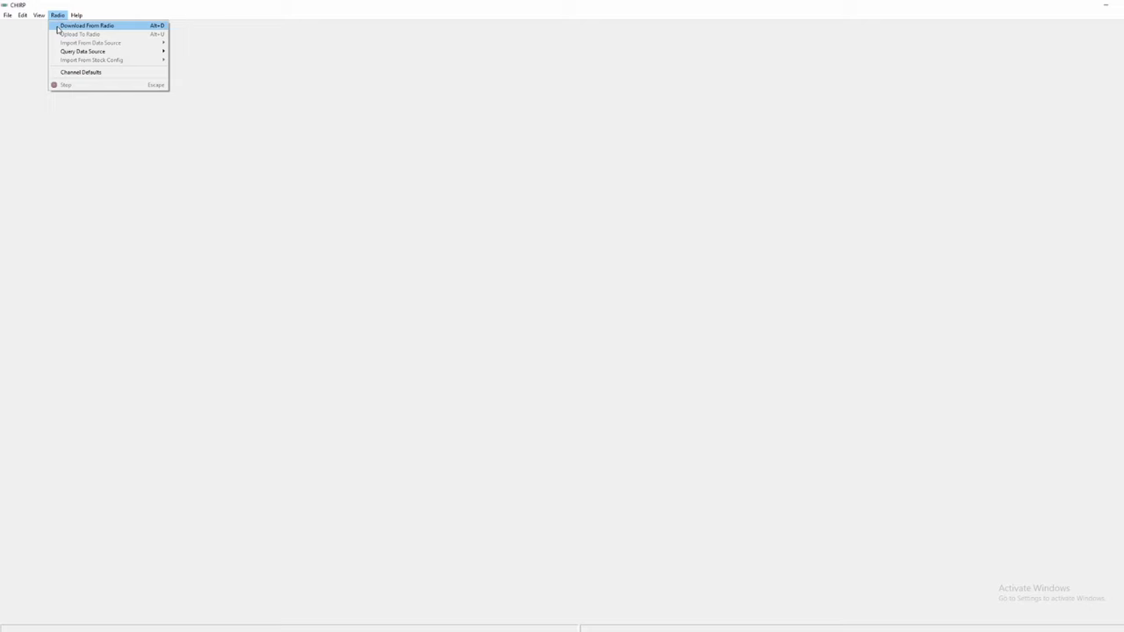
click(57, 29)
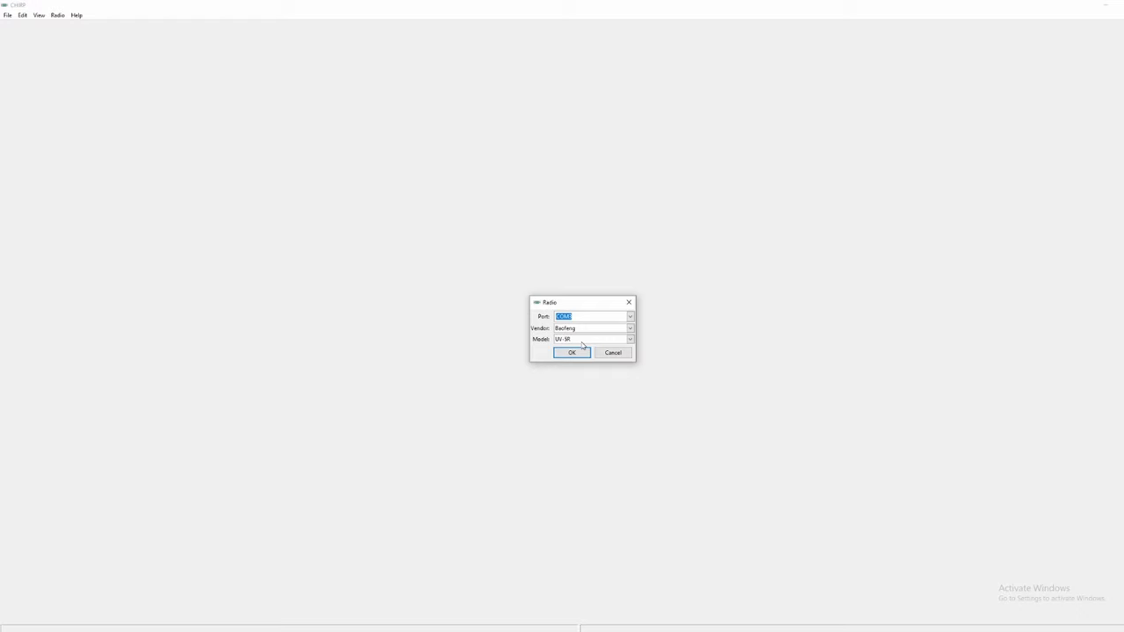
click(582, 352)
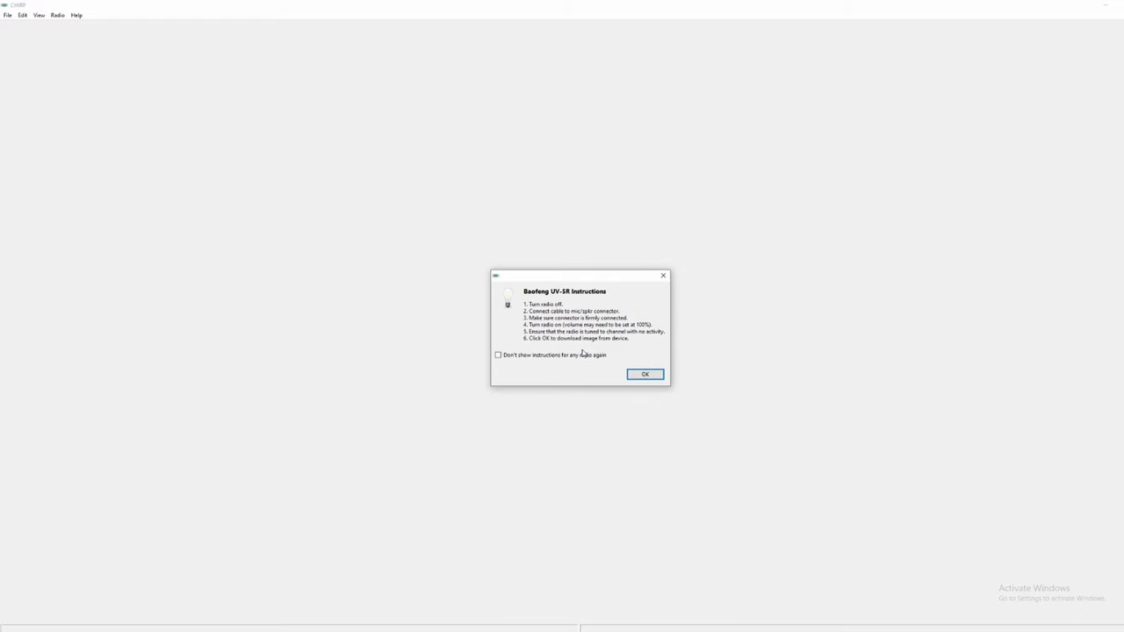
click(644, 375)
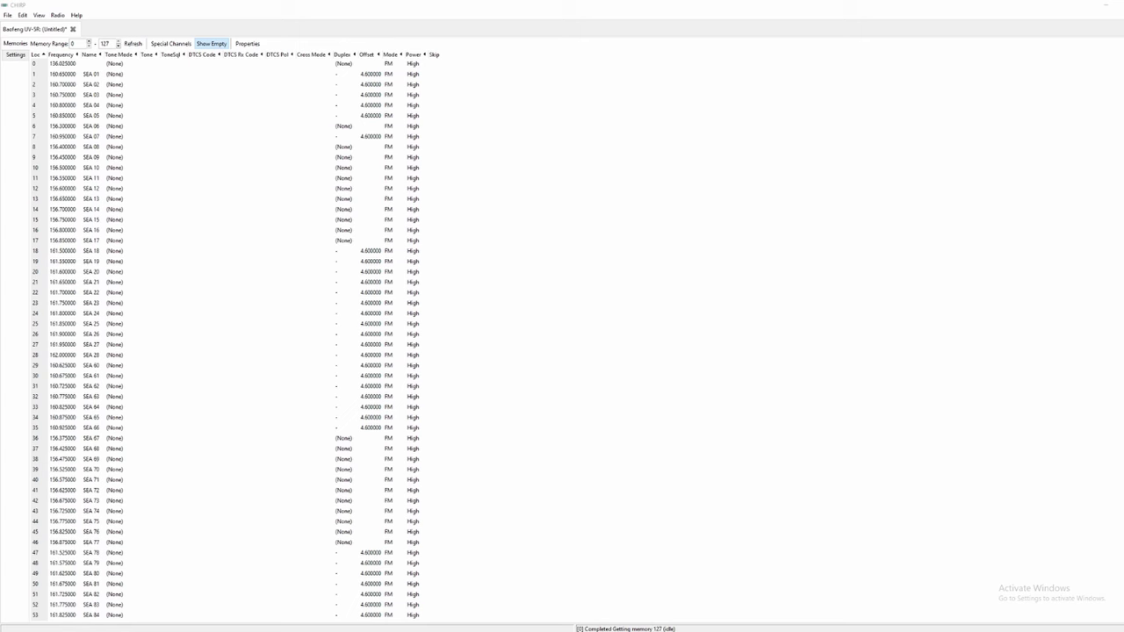
Delete the downloaded channels in memory locations 0 through 57.
click(60, 65)
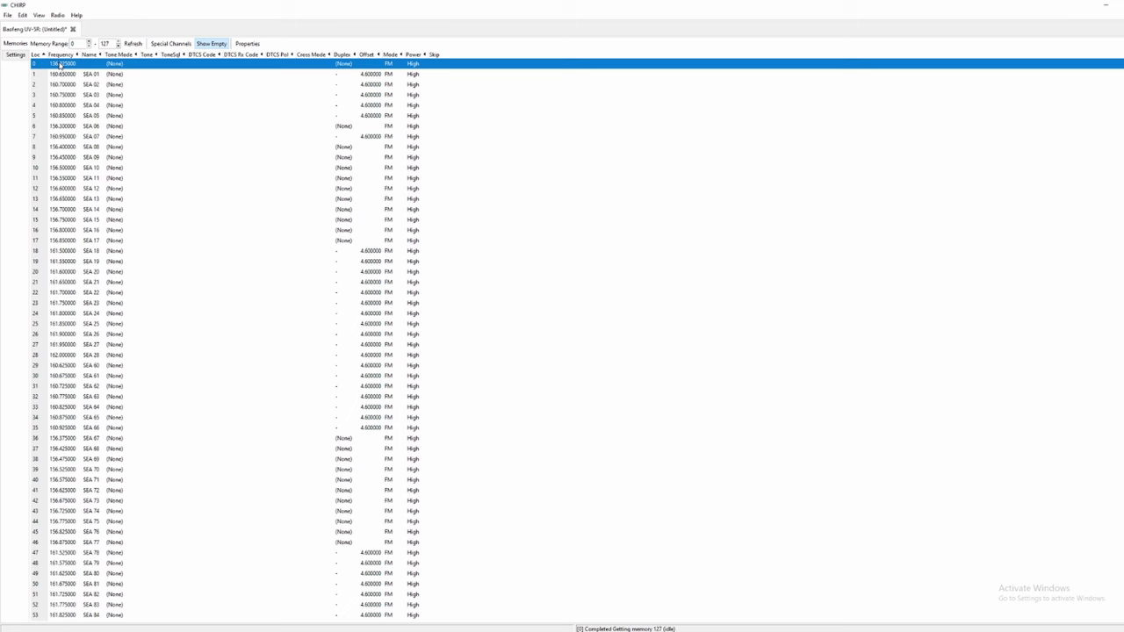
scroll(59, 65, down, 7)
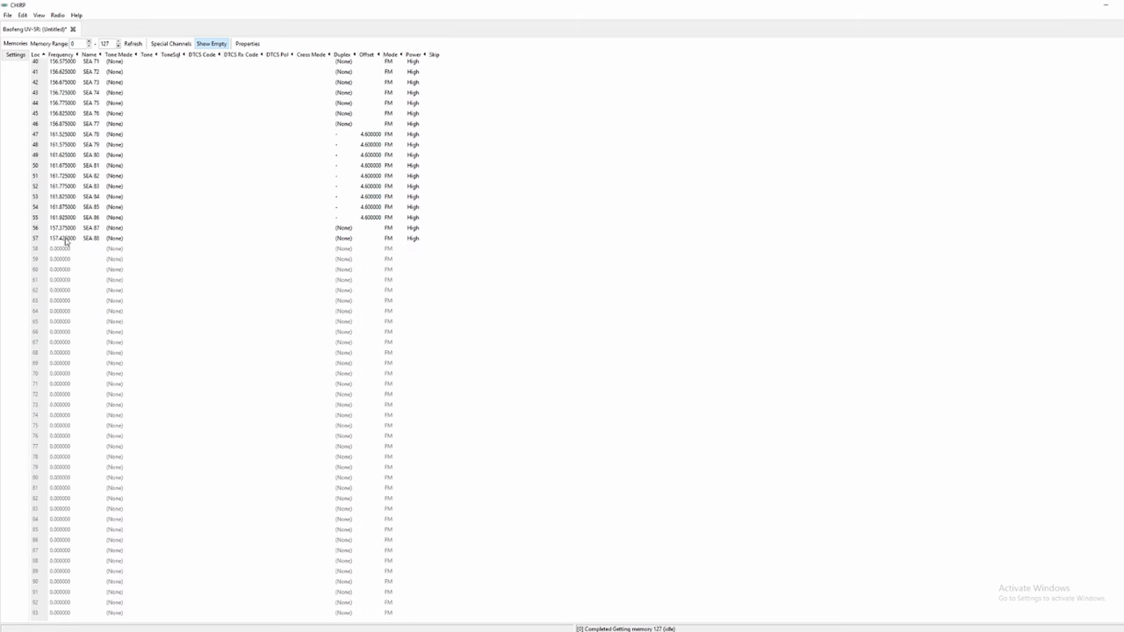
shift+click(65, 239)
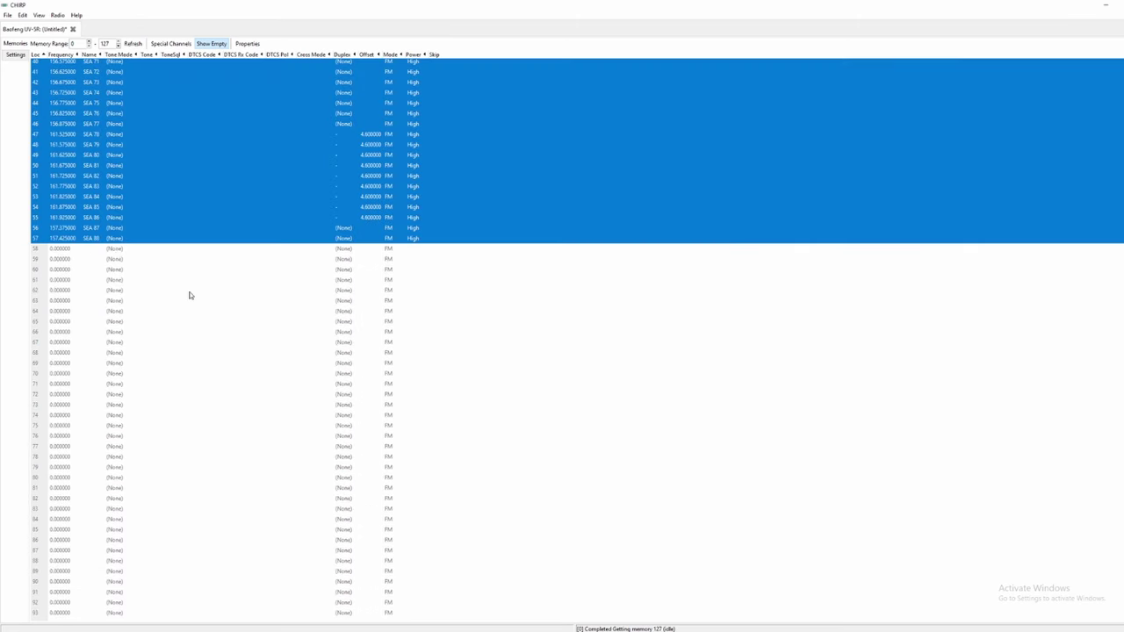
key(Delete)
key(ctrl+a)
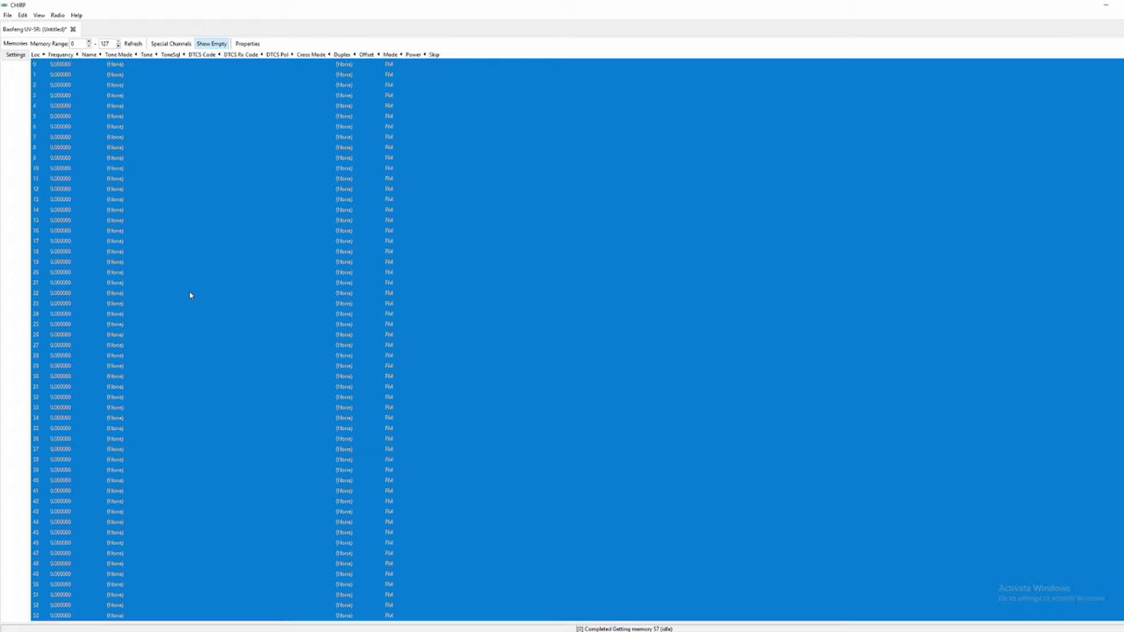
scroll(188, 291, up, 7)
click(218, 156)
click(145, 65)
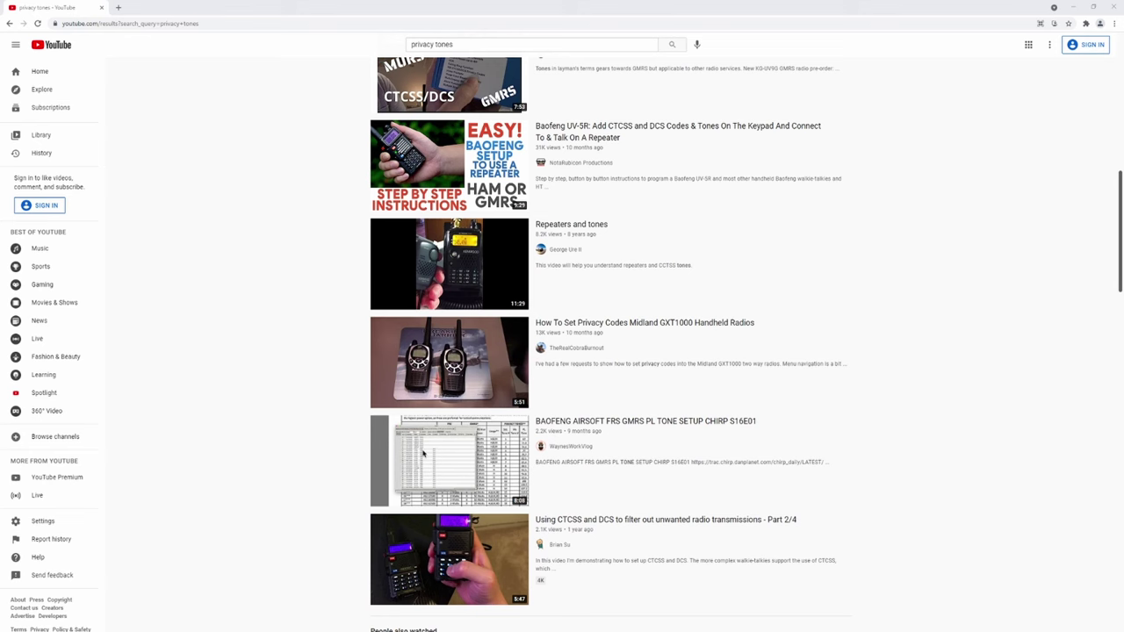
click(423, 453)
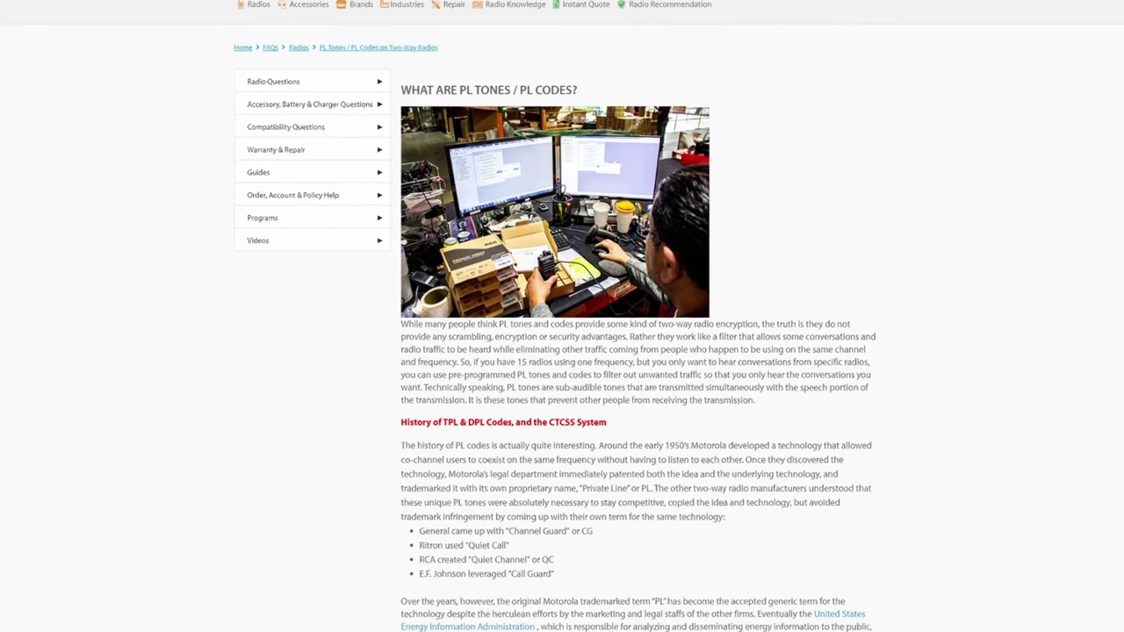
scroll(562, 334, down, 2)
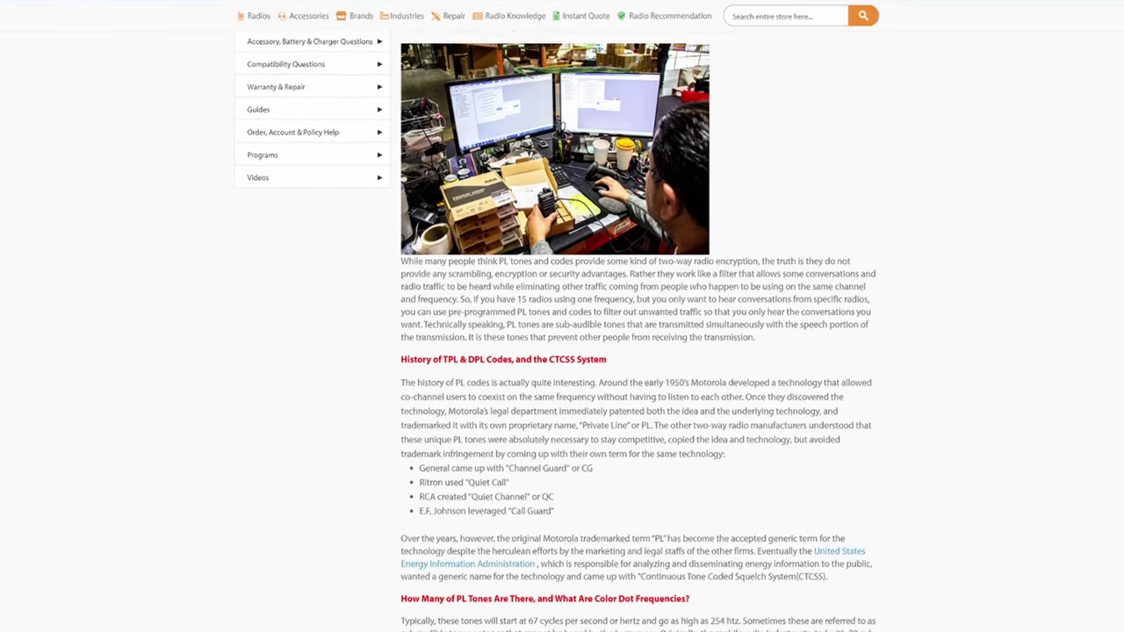
scroll(562, 333, down, 2)
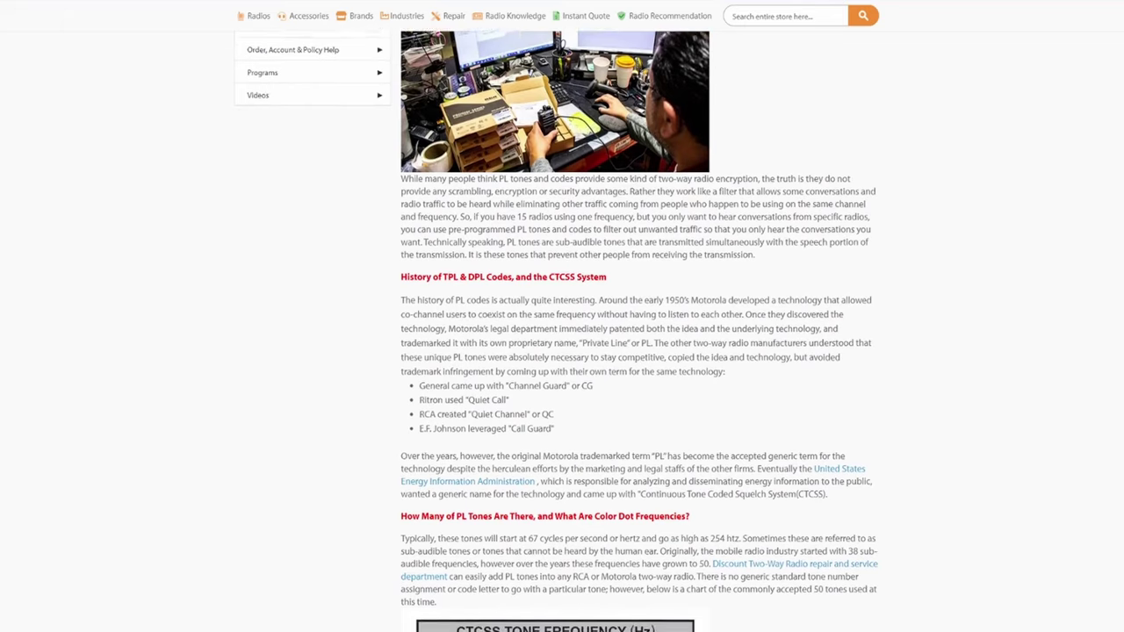
scroll(562, 334, down, 2)
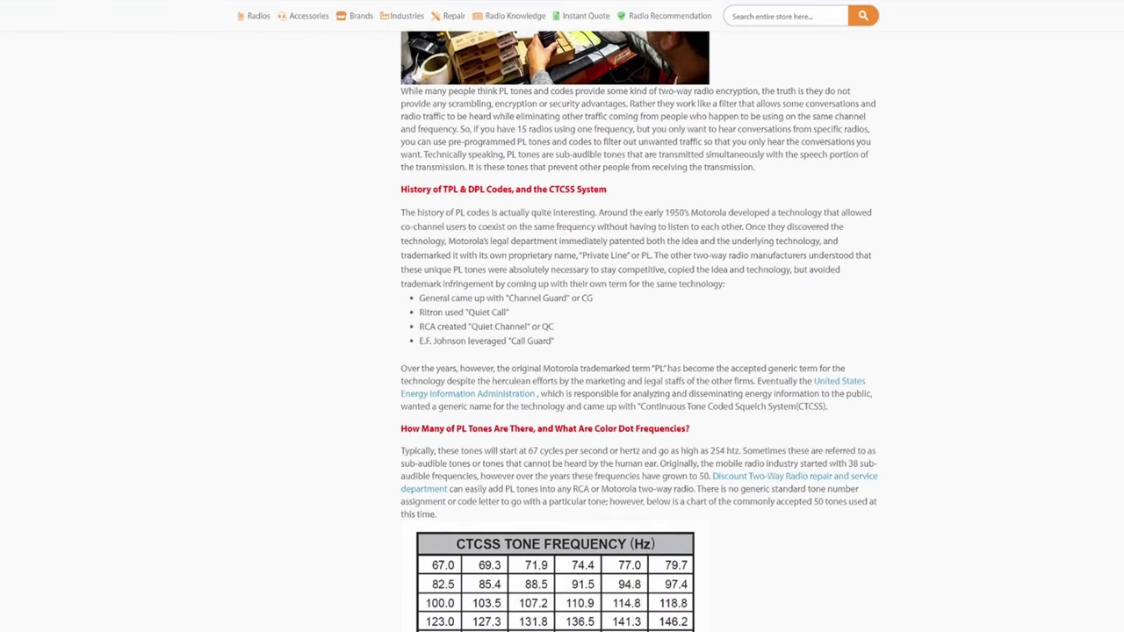
scroll(562, 334, down, 2)
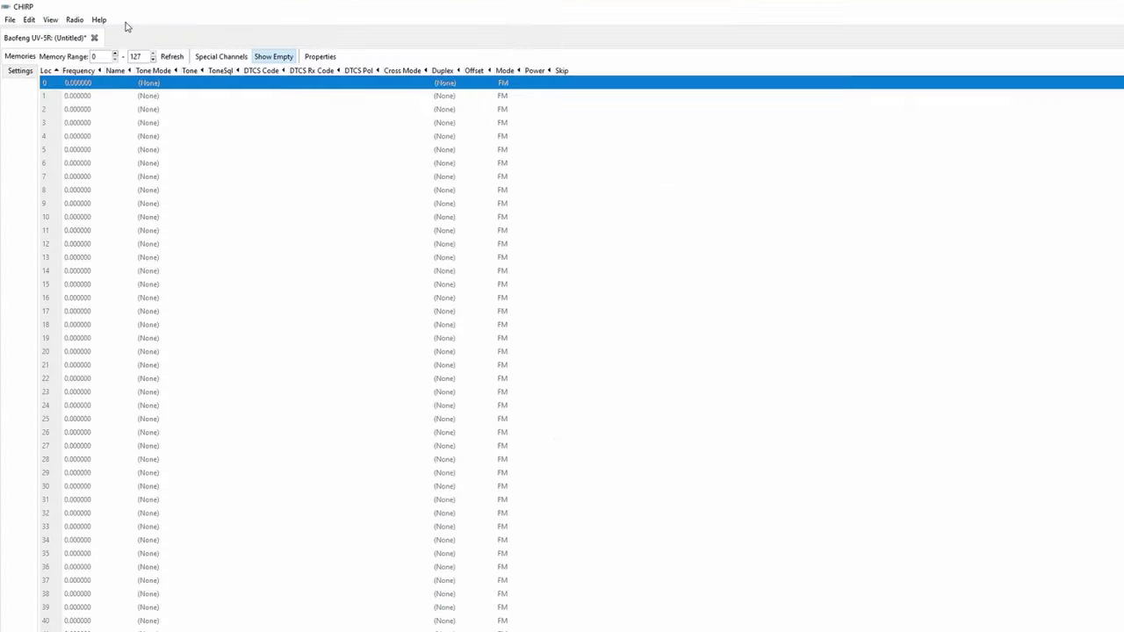
Start importing the US FRS and GMRS Channels stock configuration and exclude channels FRS 1 through FRS 22.
click(75, 20)
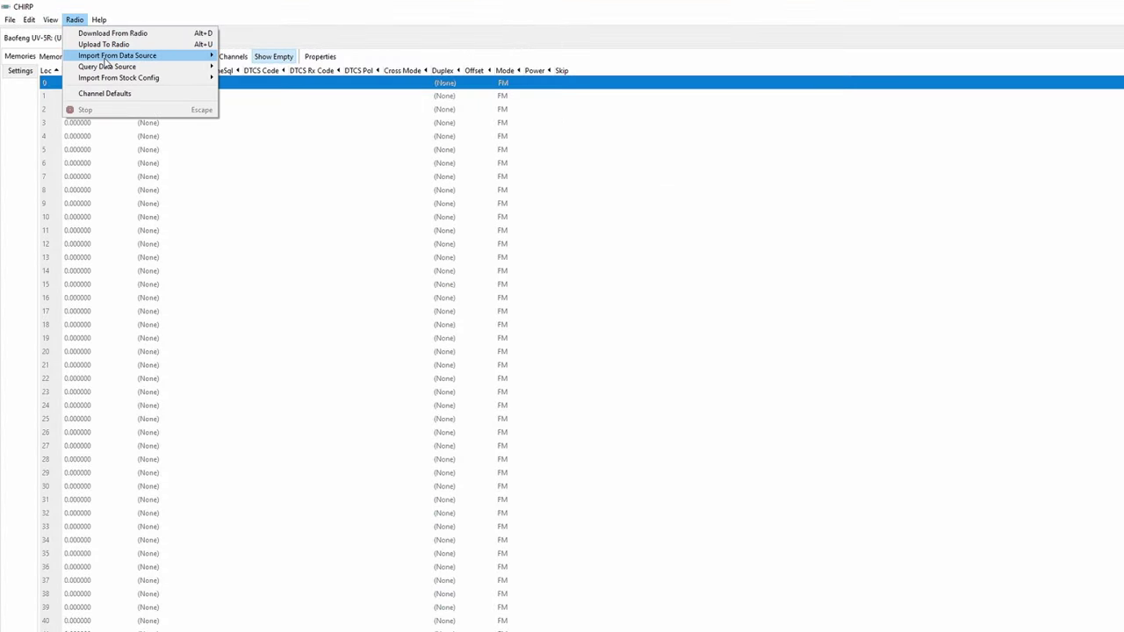
mouse_move(188, 78)
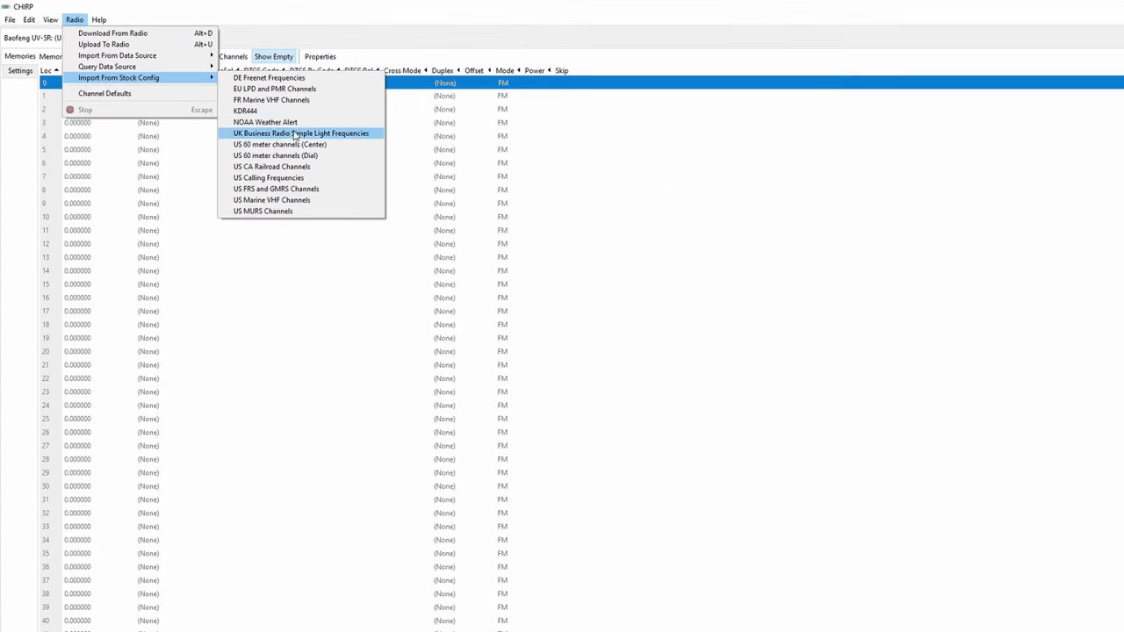
click(296, 190)
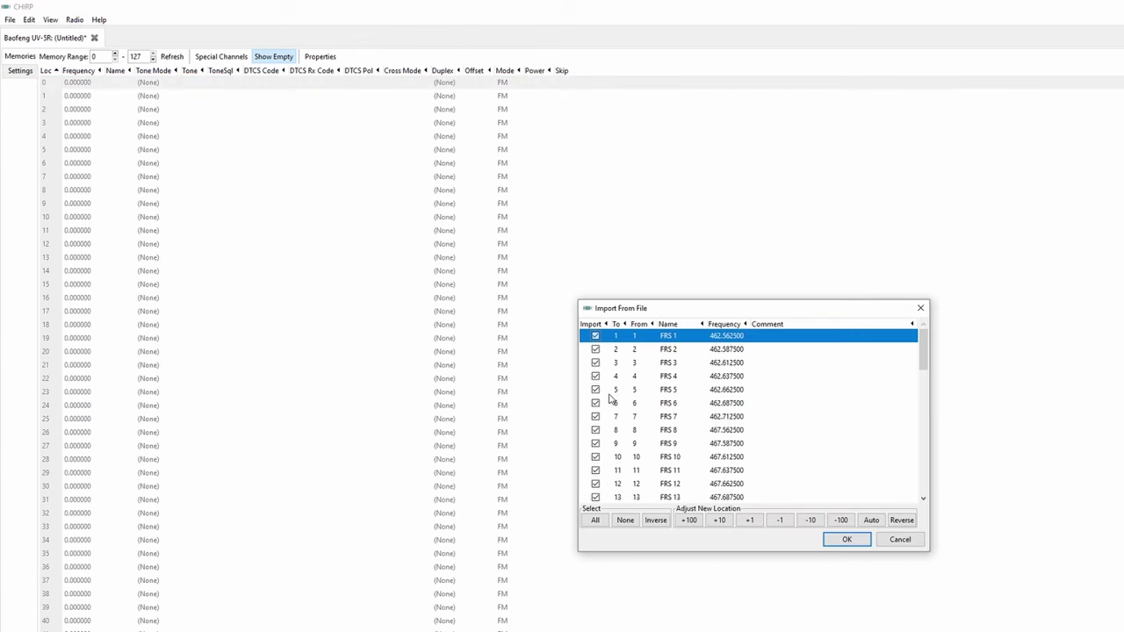
click(596, 336)
click(595, 350)
click(596, 363)
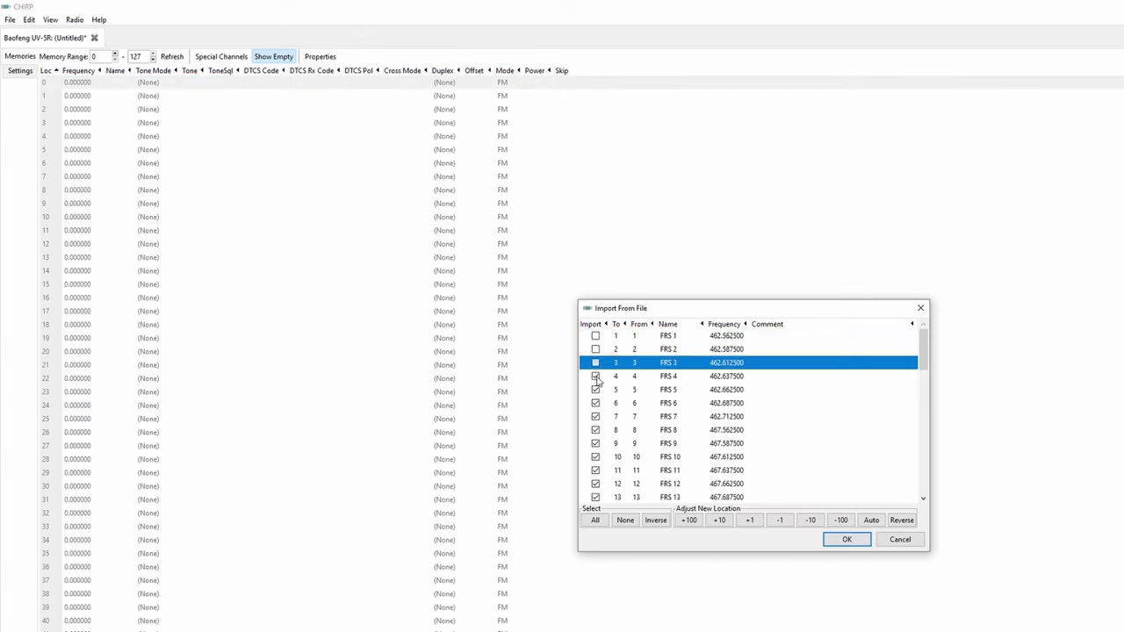
click(596, 376)
click(596, 402)
click(596, 390)
click(596, 416)
click(596, 430)
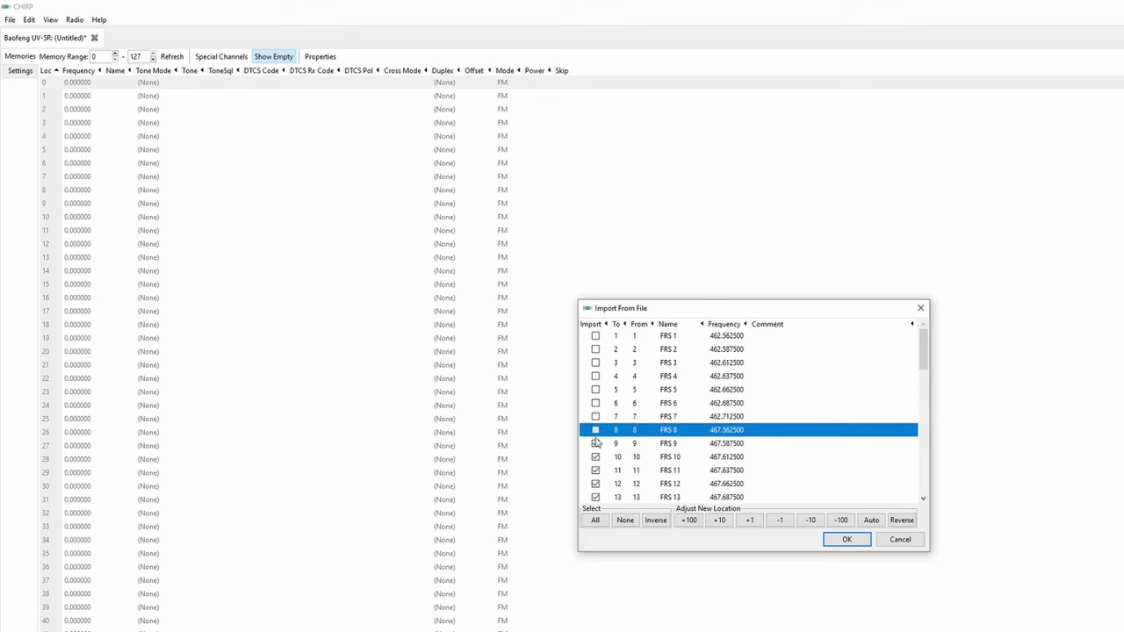
click(596, 443)
click(596, 457)
click(595, 470)
click(596, 484)
click(596, 497)
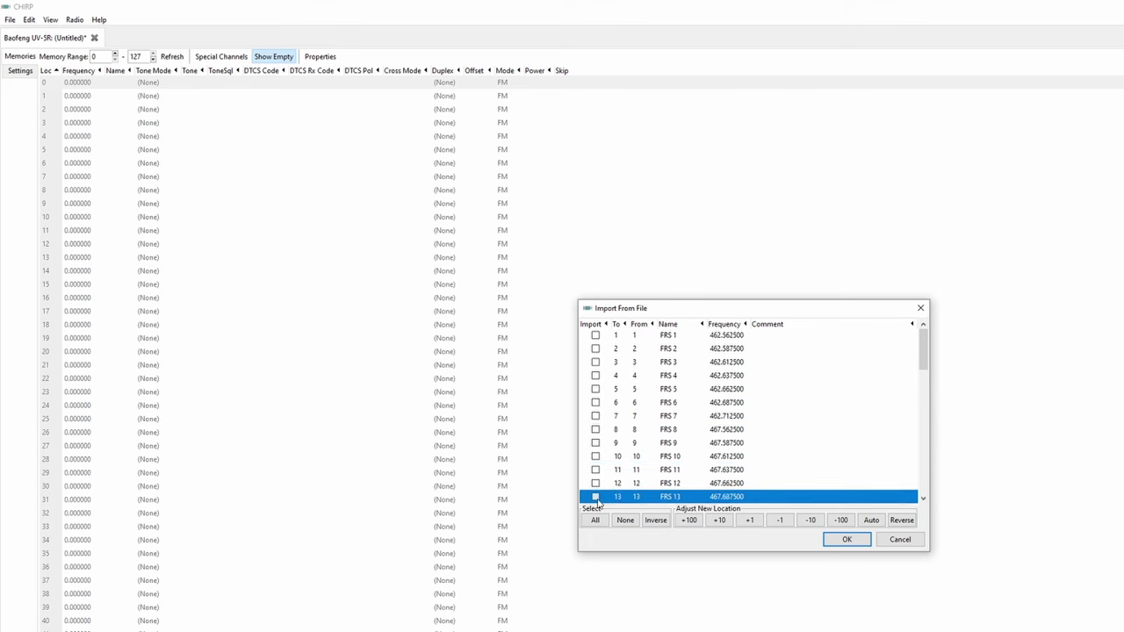
scroll(597, 483, down, 3)
click(595, 406)
click(596, 419)
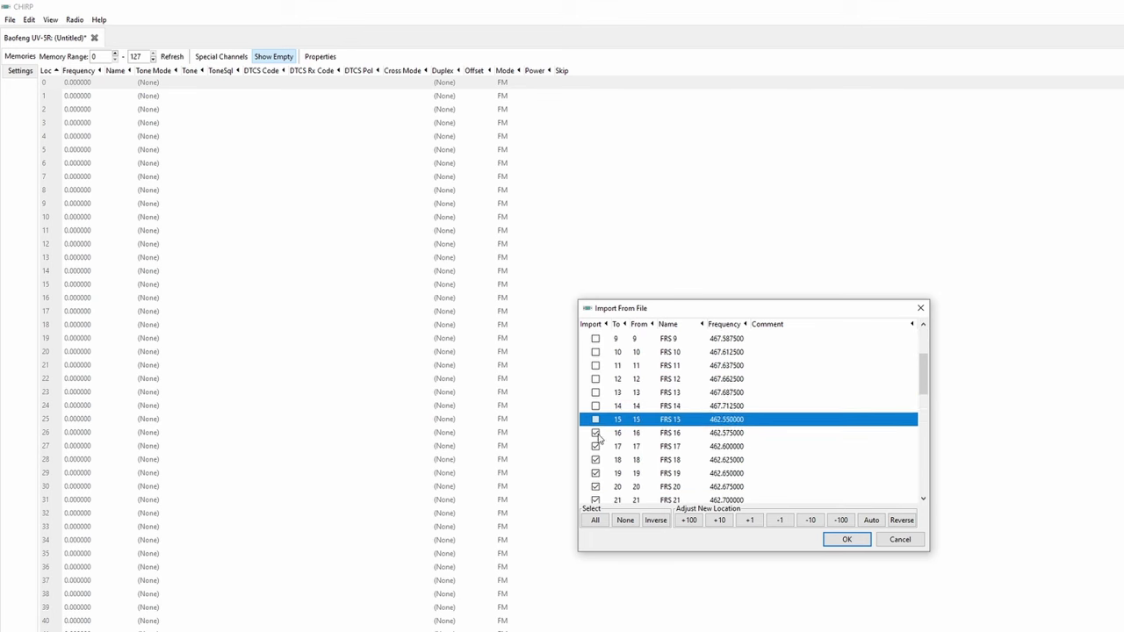
click(595, 433)
click(596, 447)
click(595, 459)
click(596, 473)
click(596, 486)
scroll(595, 492, down, 2)
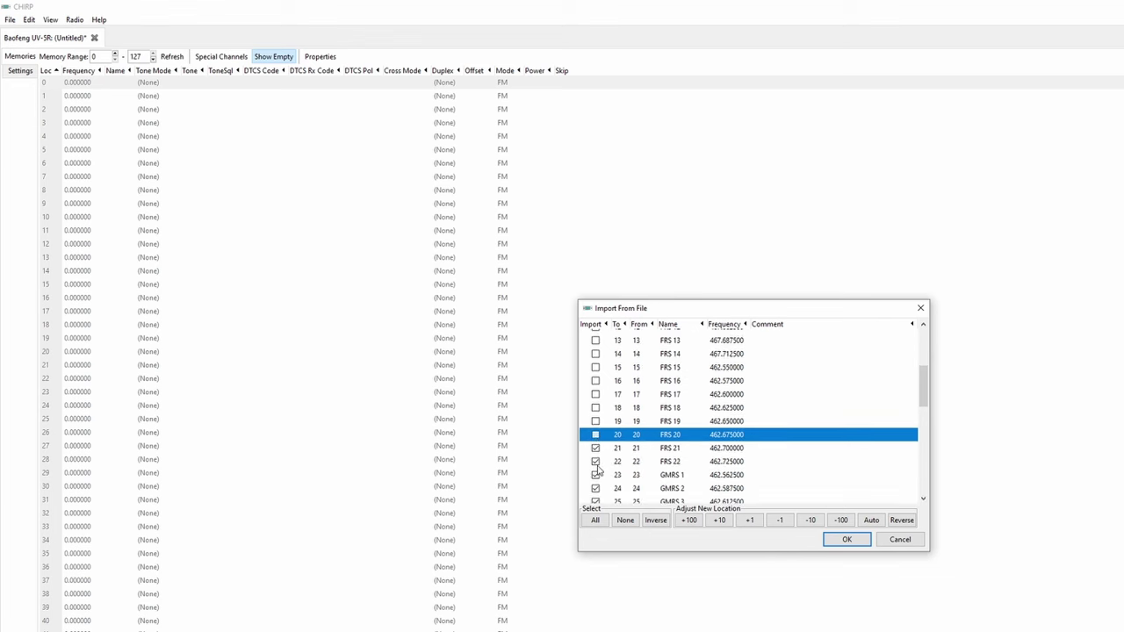
click(595, 447)
click(596, 460)
Exclude the repeater channels GMRS 550/15R through GMRS 725/22R and import the remaining GMRS channels.
scroll(606, 461, down, 3)
scroll(614, 447, down, 6)
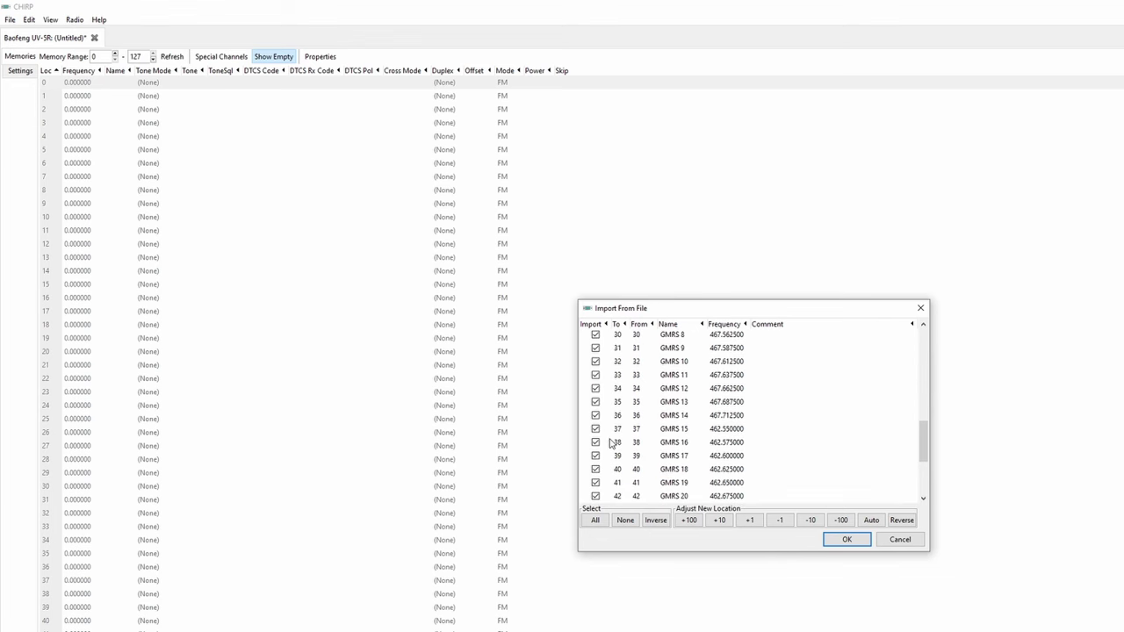
click(596, 403)
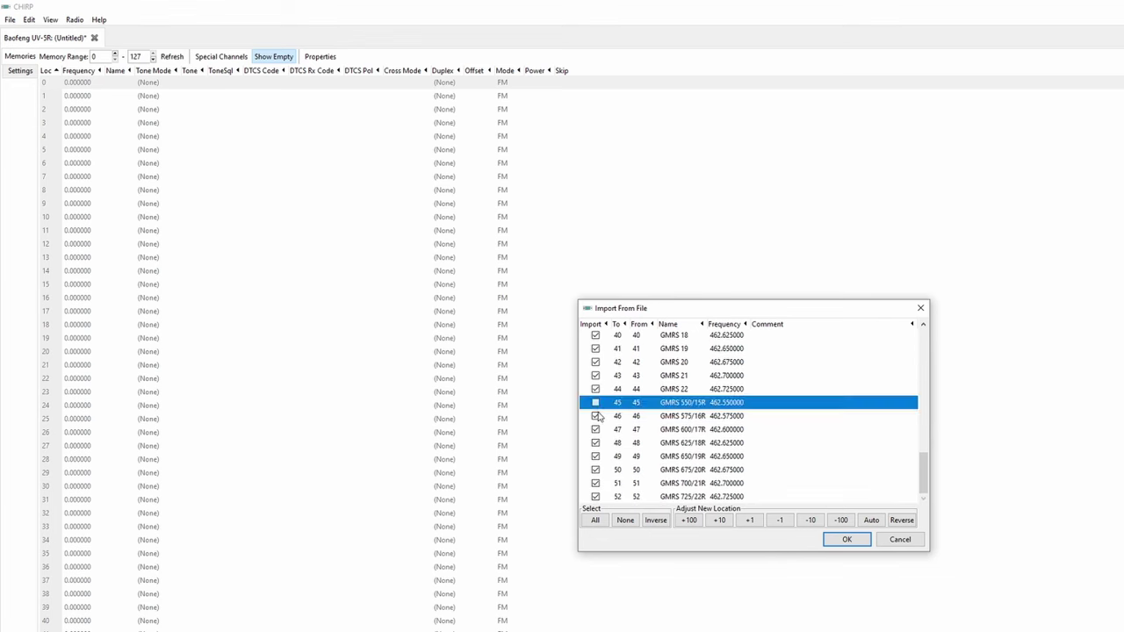
click(596, 415)
click(595, 429)
click(596, 443)
click(596, 456)
click(596, 470)
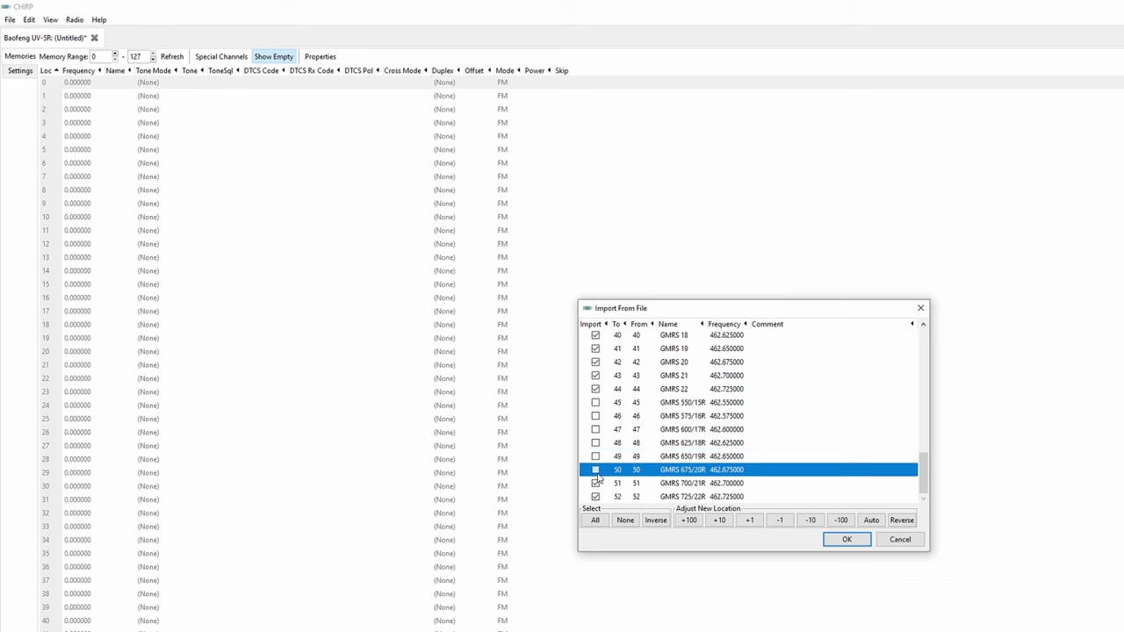
click(595, 483)
click(595, 497)
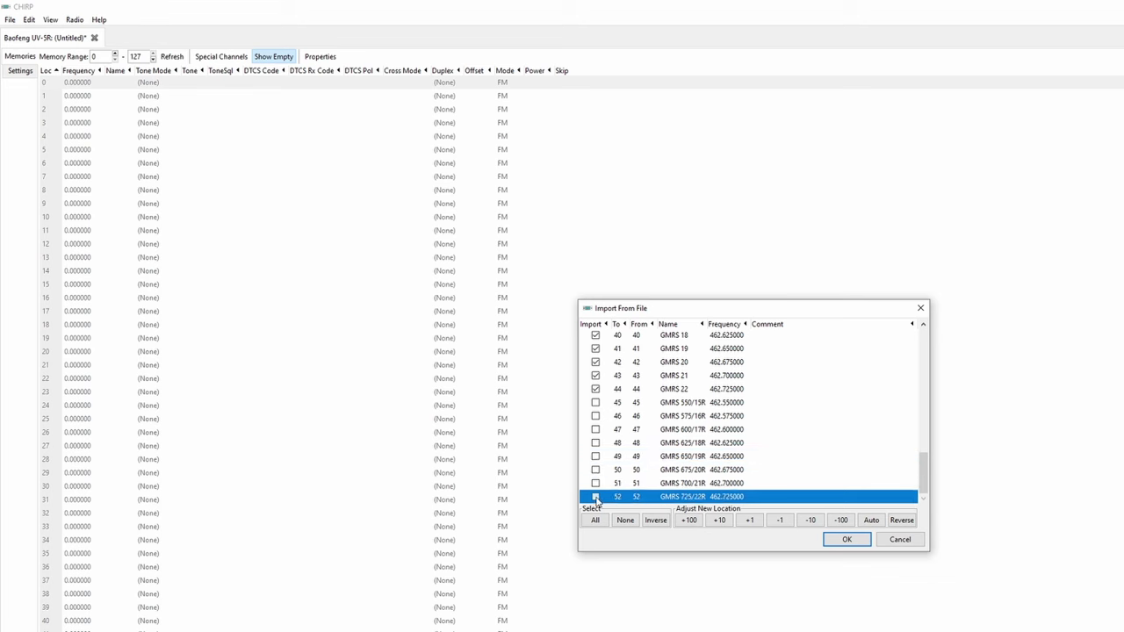
click(844, 539)
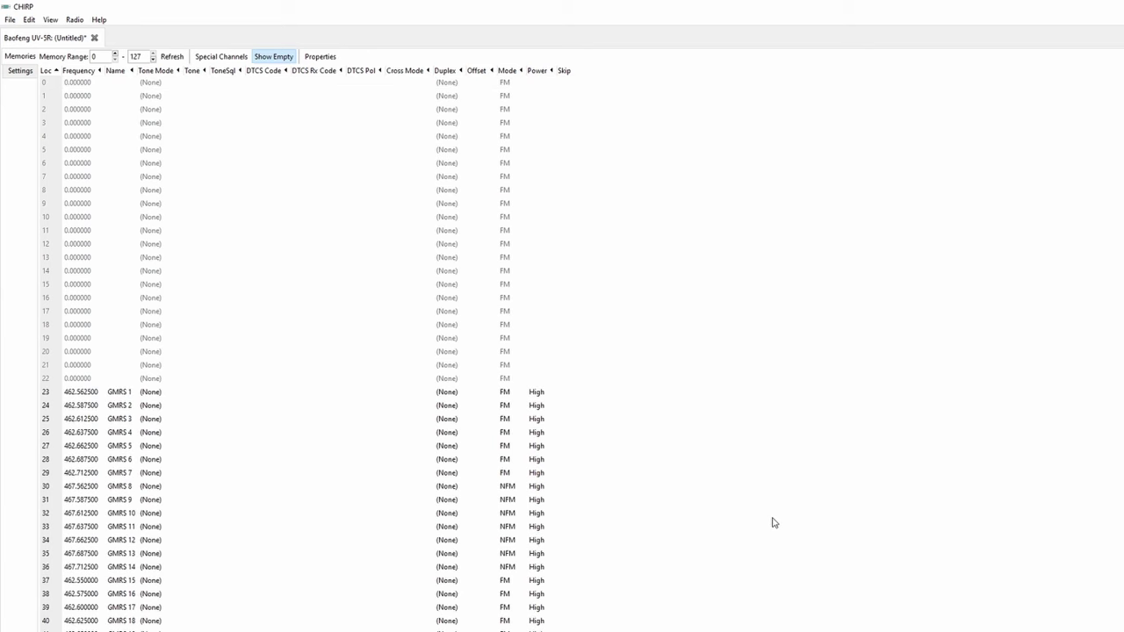
Delete the empty memory locations 0 through 22 and shift all memories up.
click(86, 84)
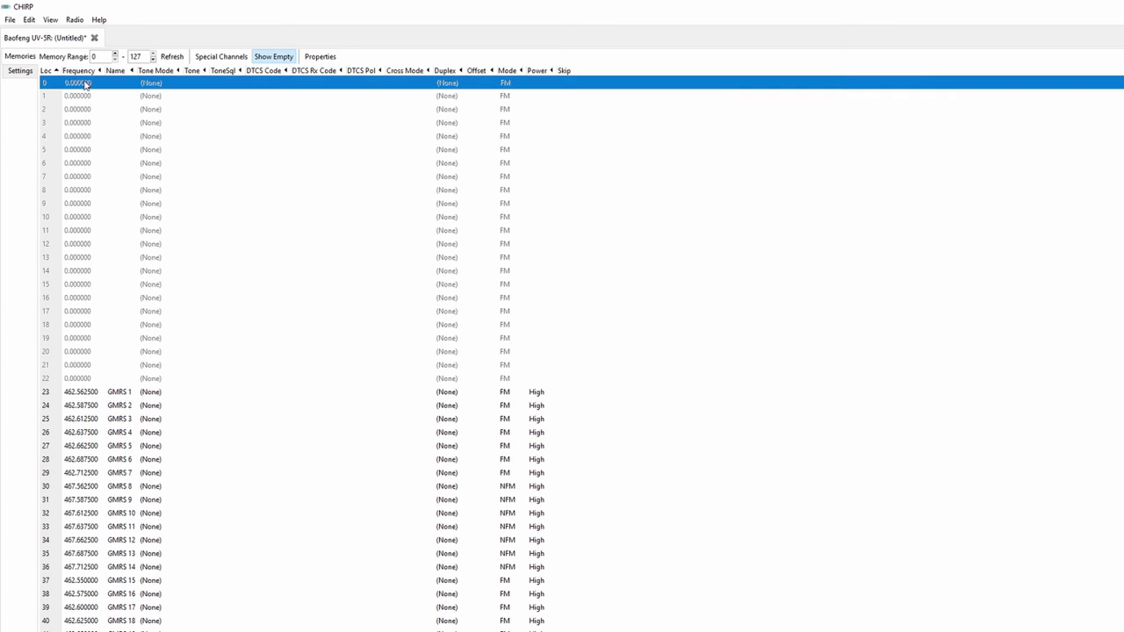
shift+click(82, 380)
right_click(79, 161)
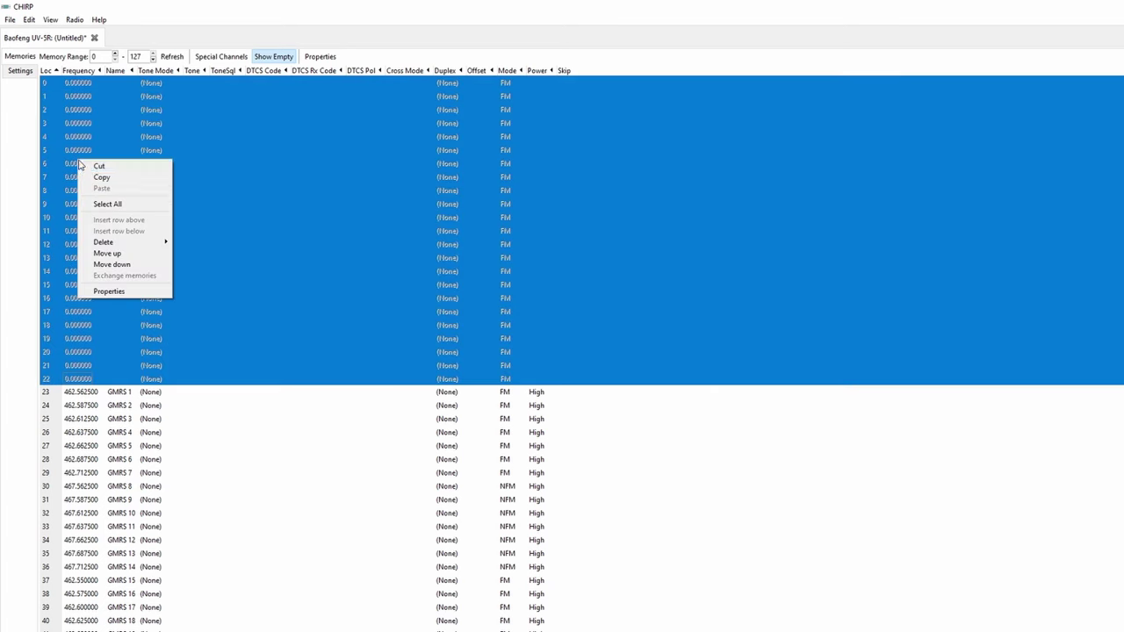
mouse_move(143, 249)
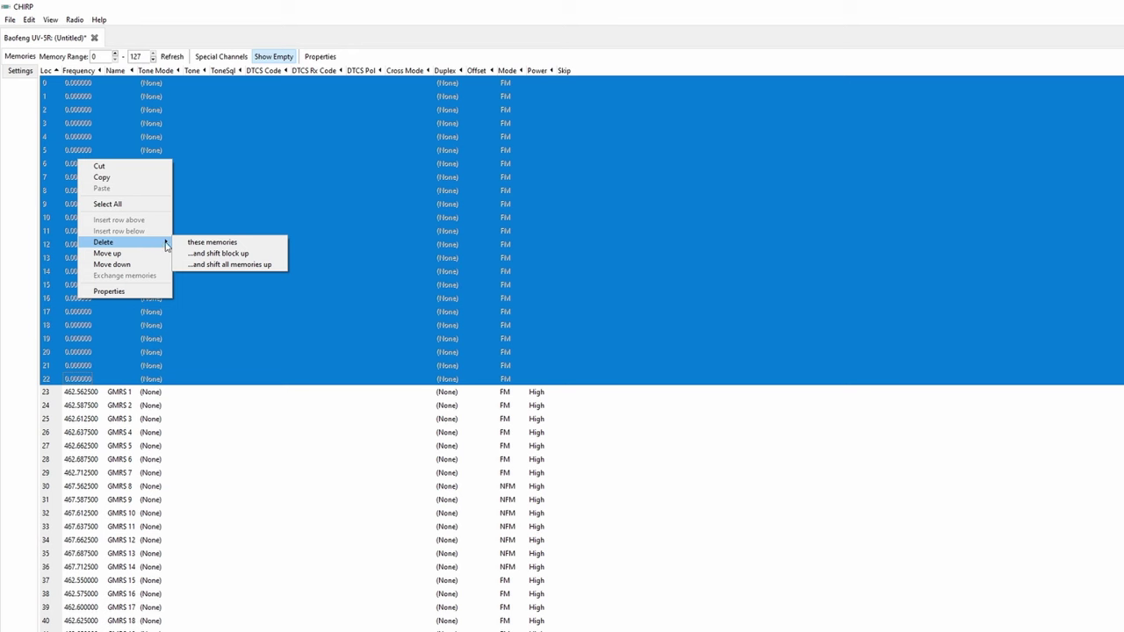
click(226, 265)
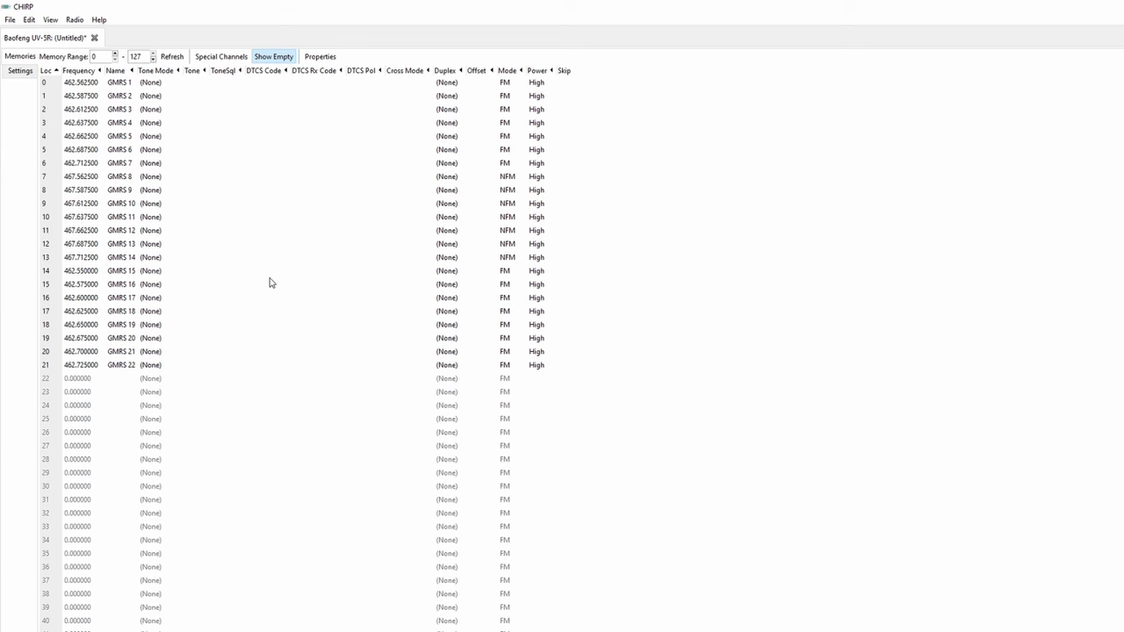
Review the radio's Basic, Other and Advanced Settings, ending on the Basic Settings.
click(21, 71)
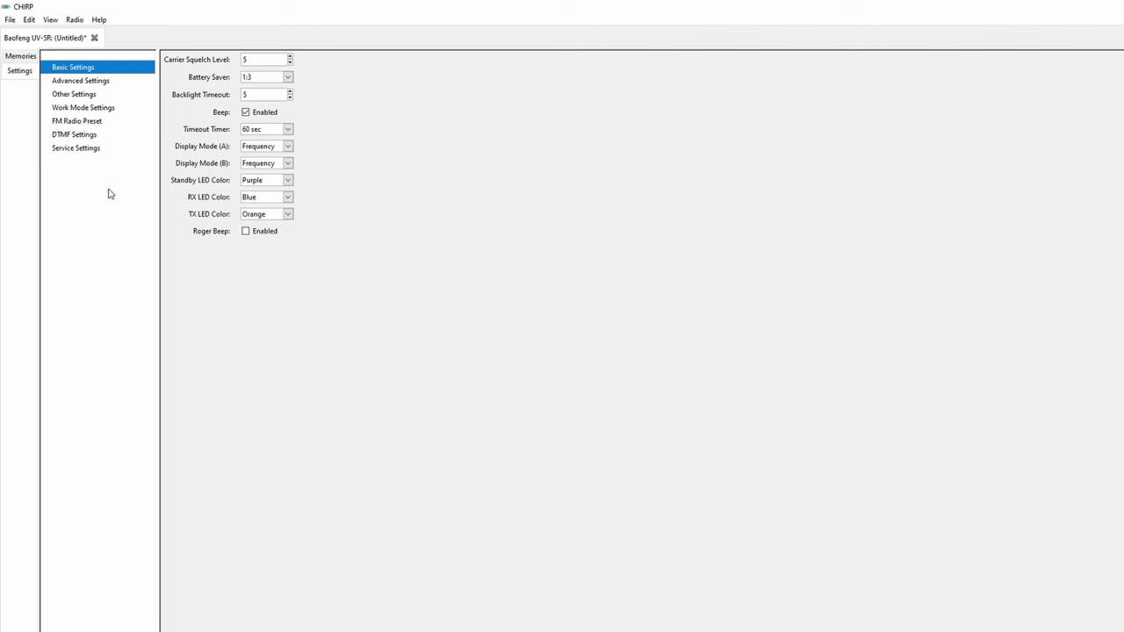
click(97, 97)
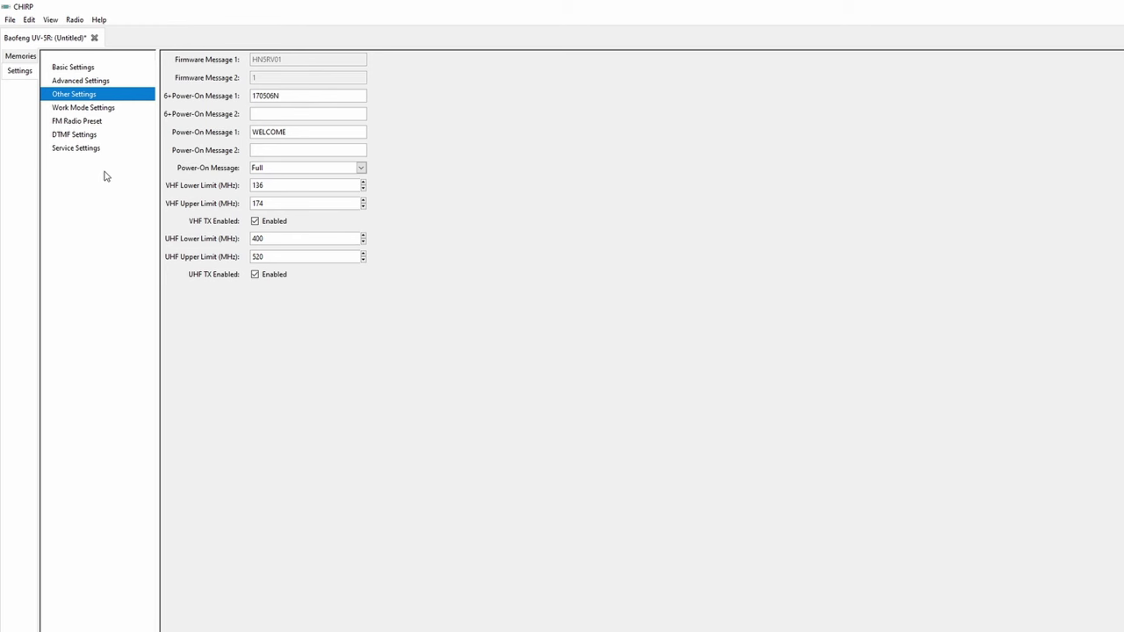
click(103, 81)
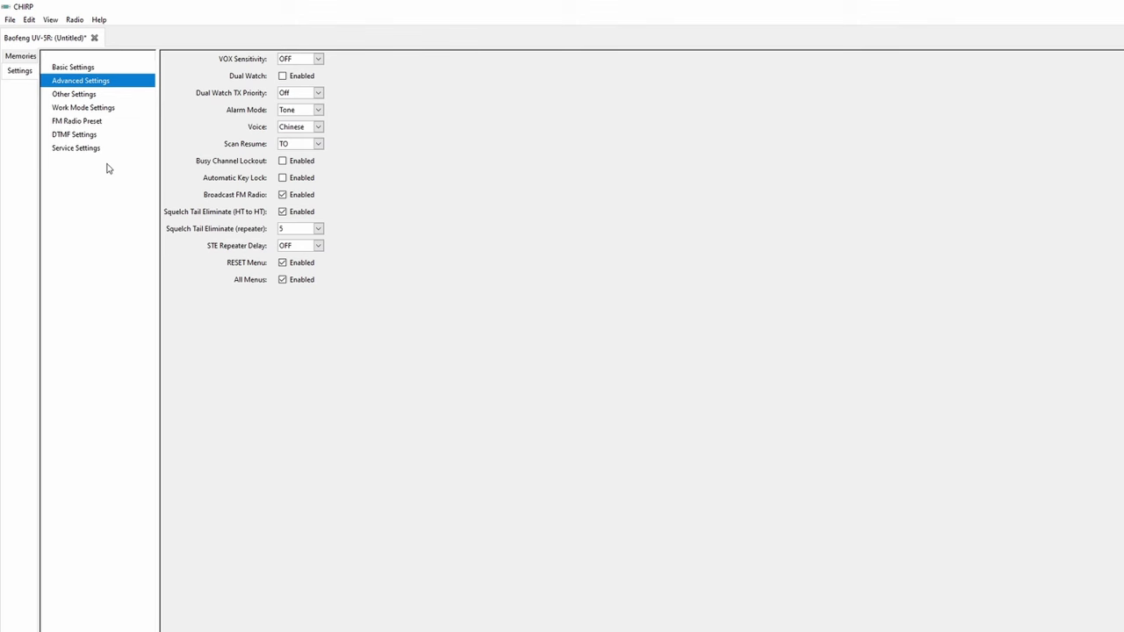
click(104, 69)
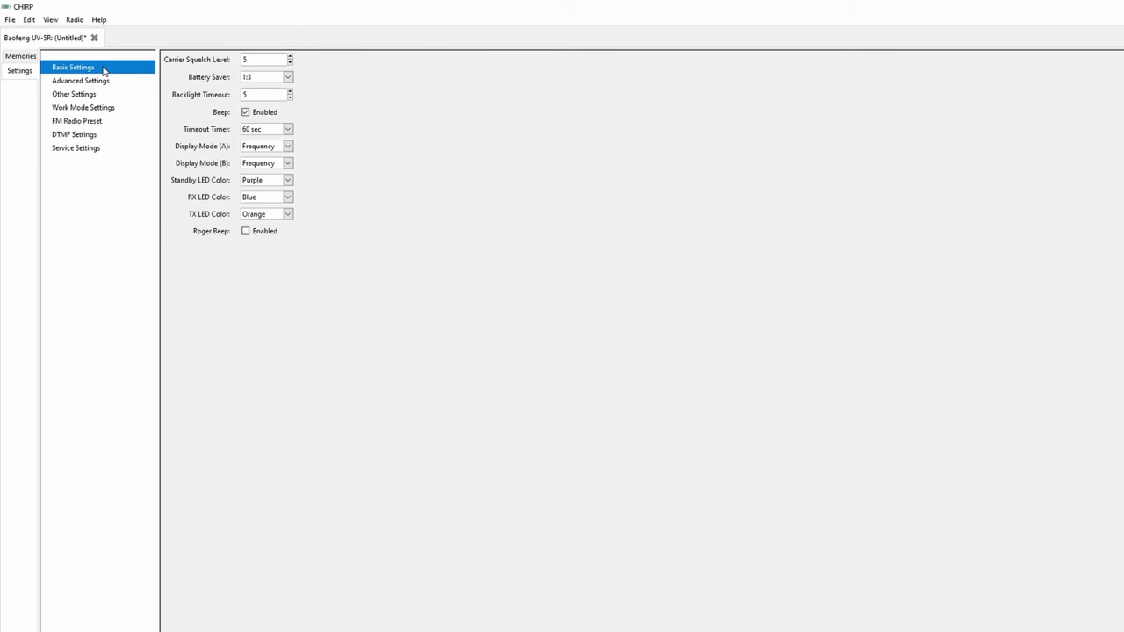
click(10, 20)
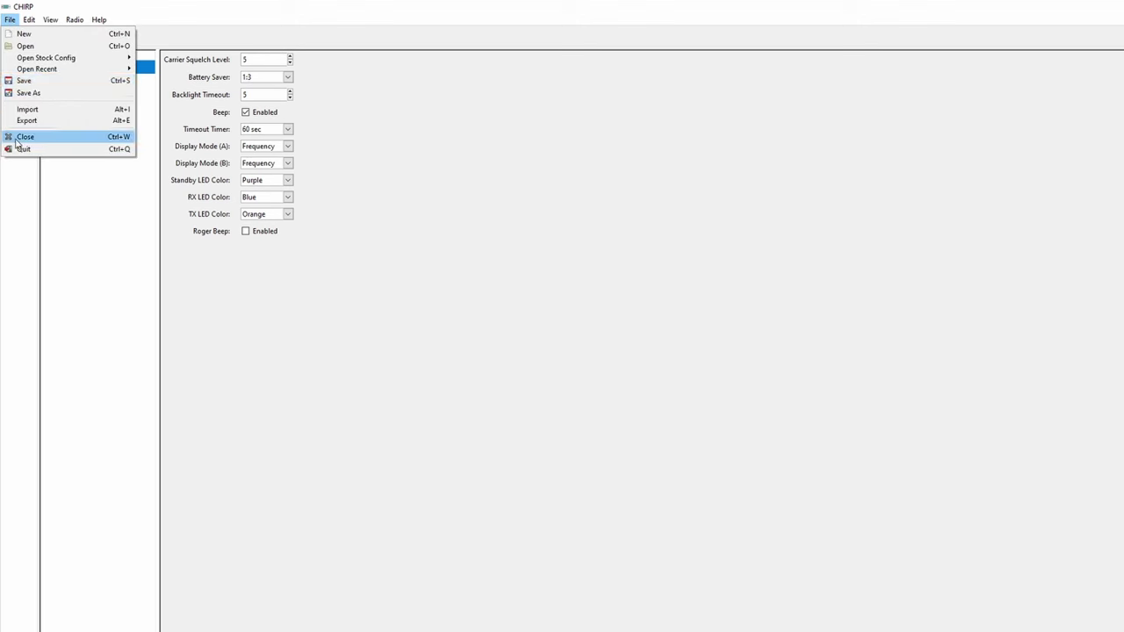
click(15, 176)
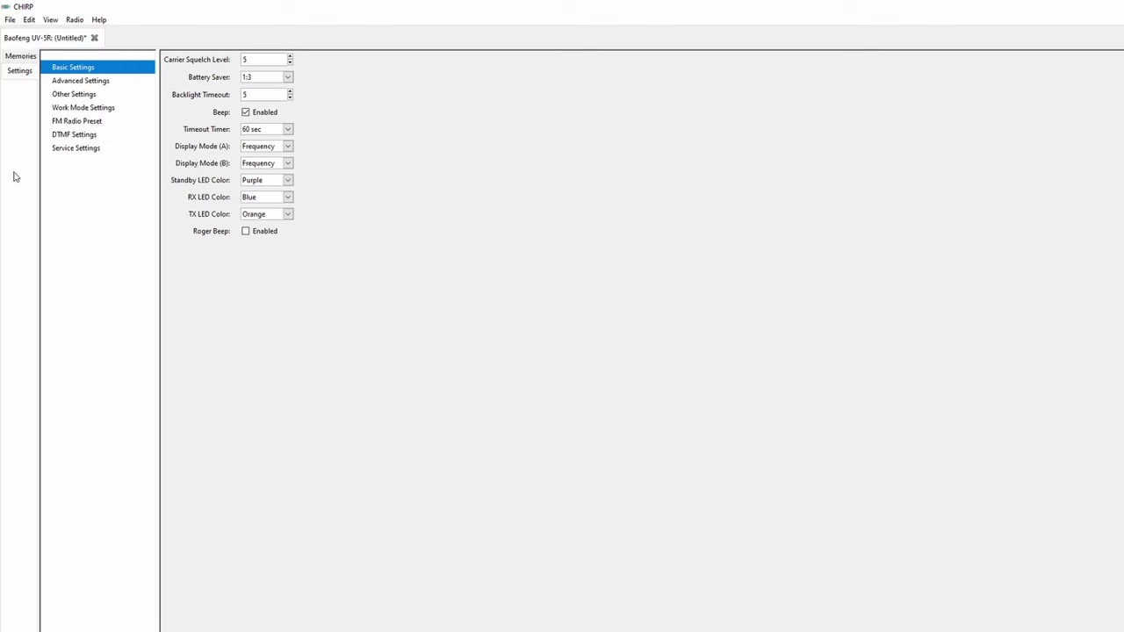
Upload the programmed GMRS channels to the Baofeng UV-5R through port COM3, accepting the connection instructions.
click(78, 23)
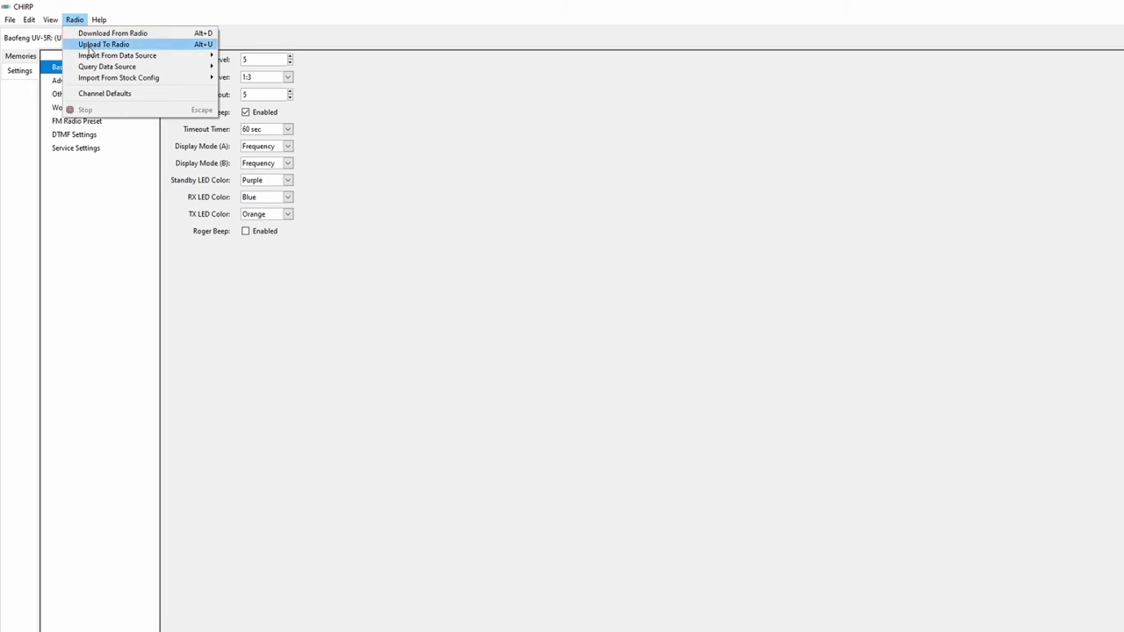
click(91, 44)
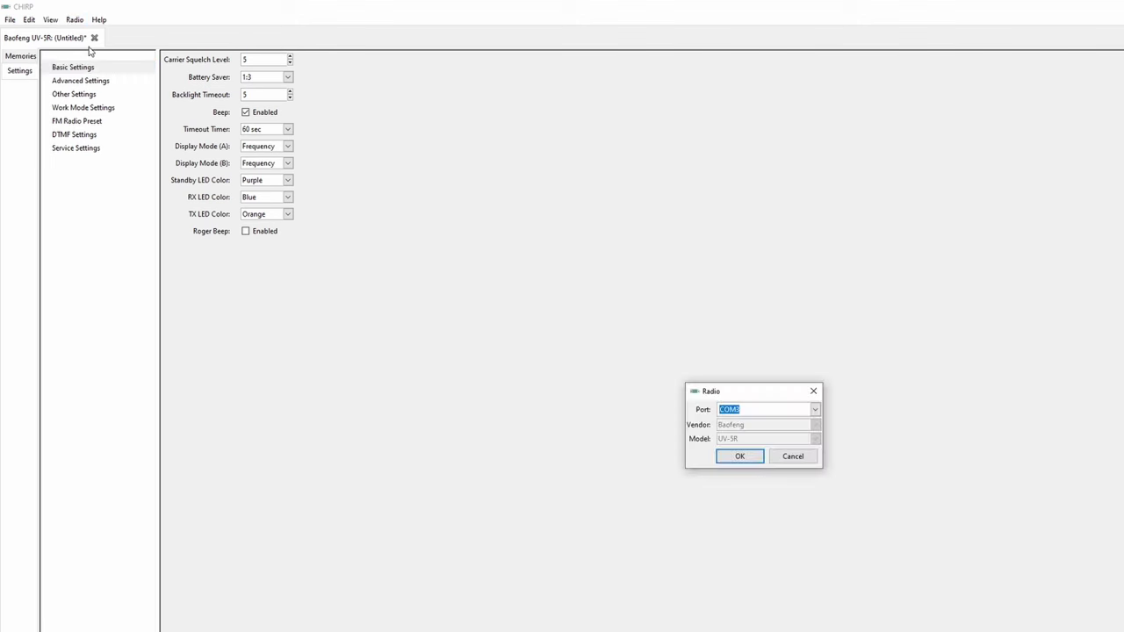
click(740, 457)
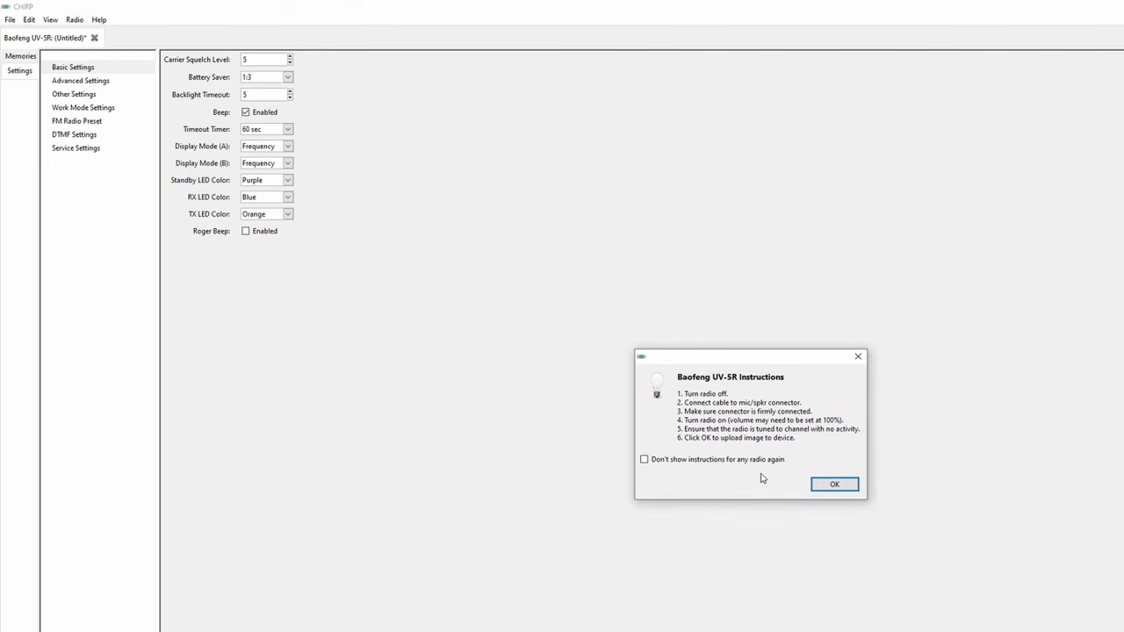
click(821, 485)
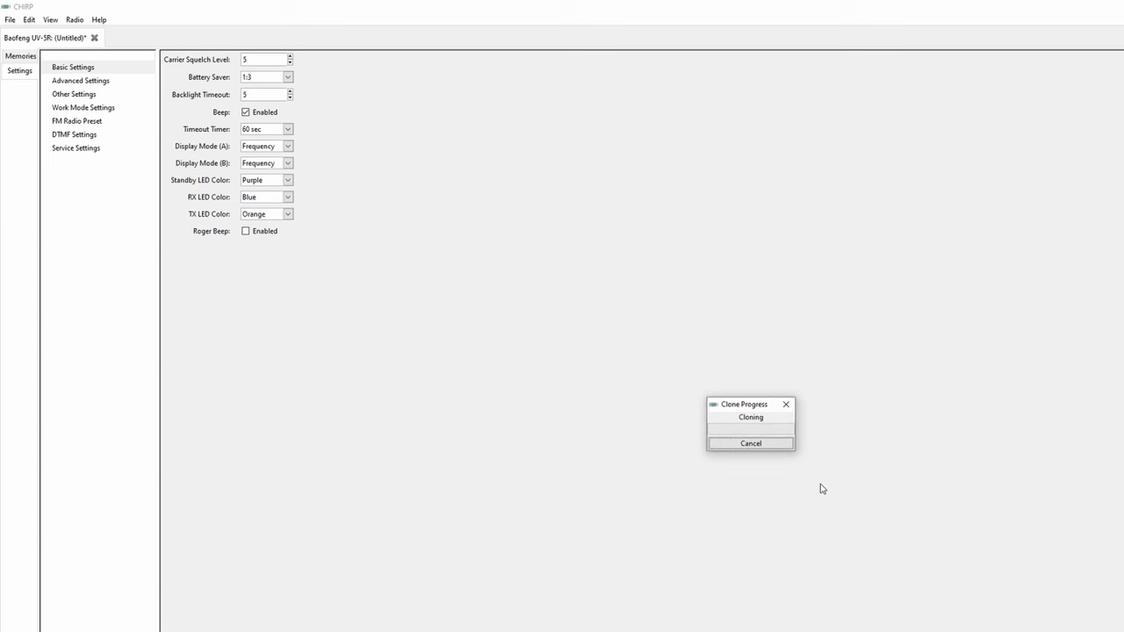